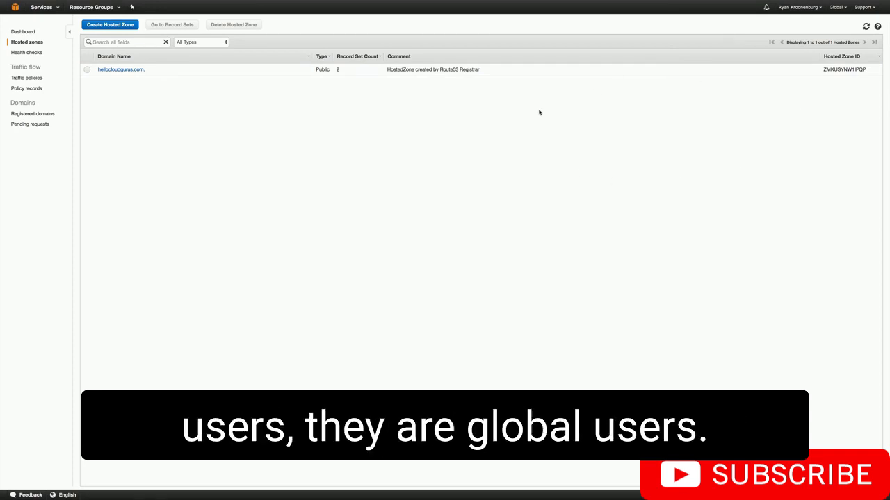
# - In the hellocloudgurus.com hosted zone, start a naked-domain A record set as an alias to the MyLondonELB load balancer
pyautogui.click(123, 70)
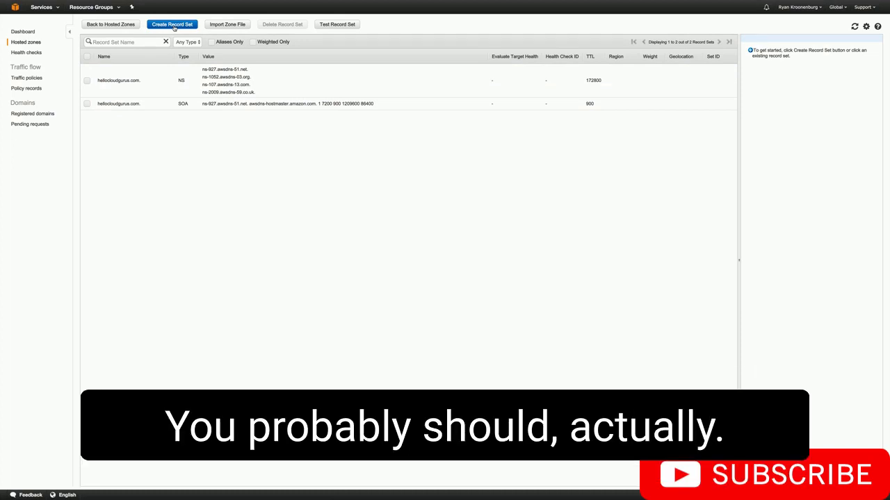
pyautogui.click(173, 26)
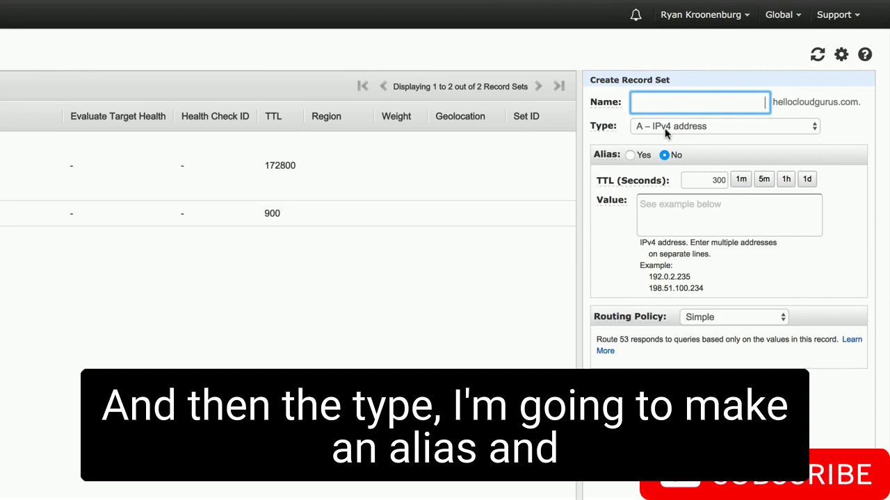
pyautogui.click(631, 155)
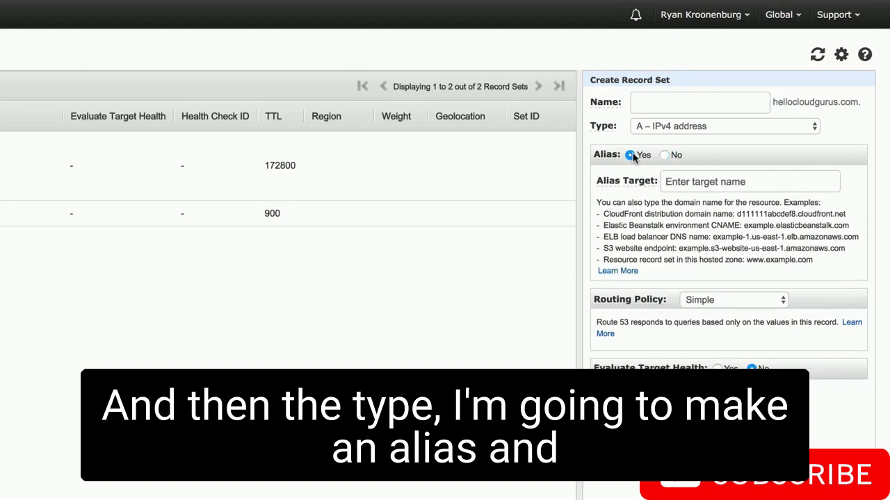
pyautogui.click(699, 182)
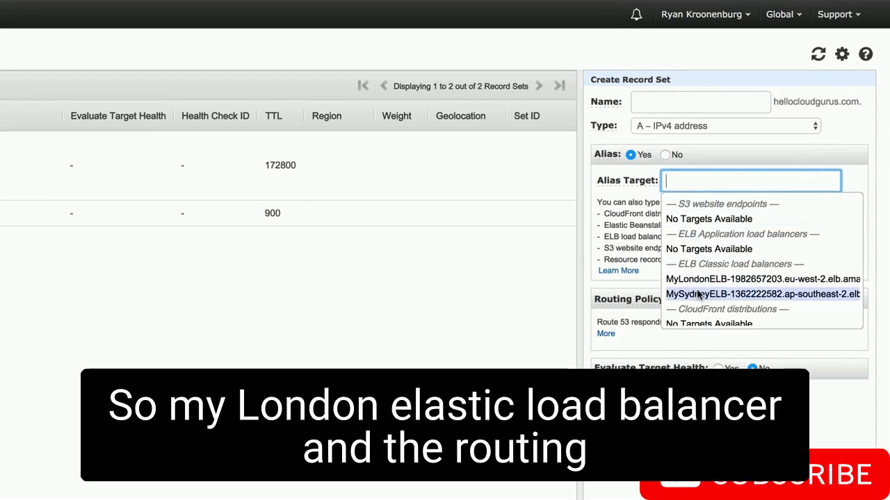
pyautogui.click(694, 280)
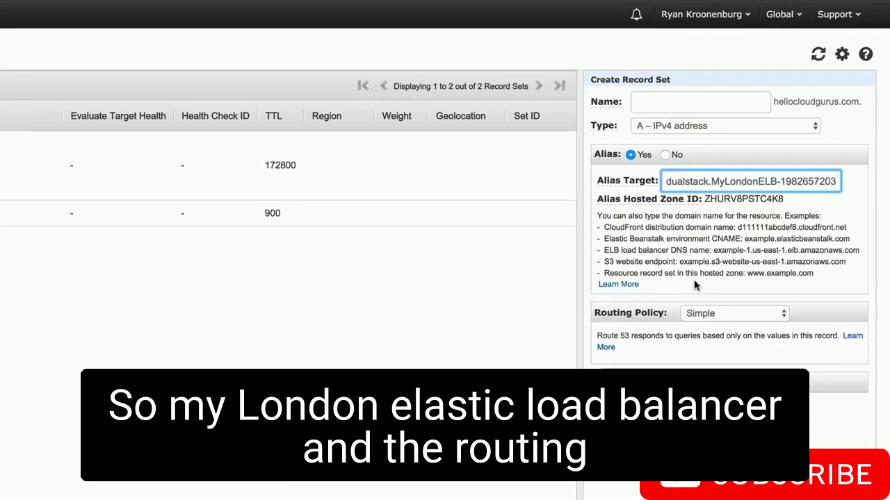
# - Give the London record a Weighted routing policy with weight 70 and set ID MyLondonSite, and create it
pyautogui.click(705, 313)
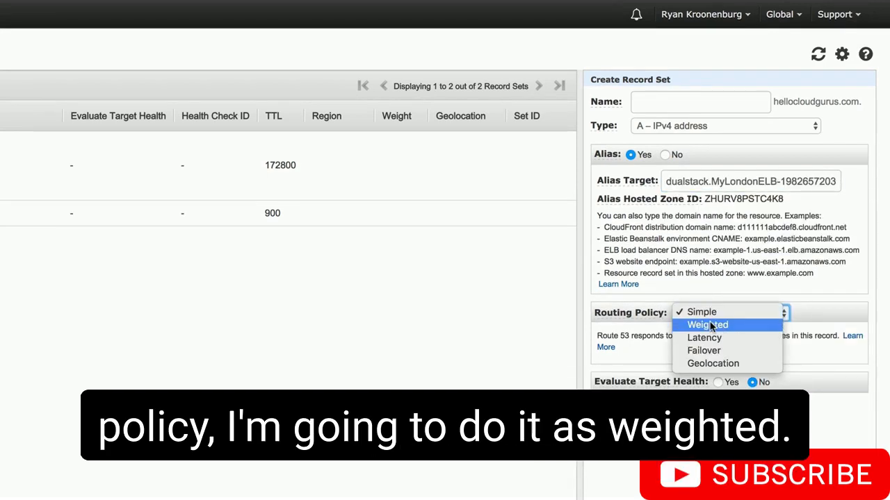
pyautogui.click(707, 325)
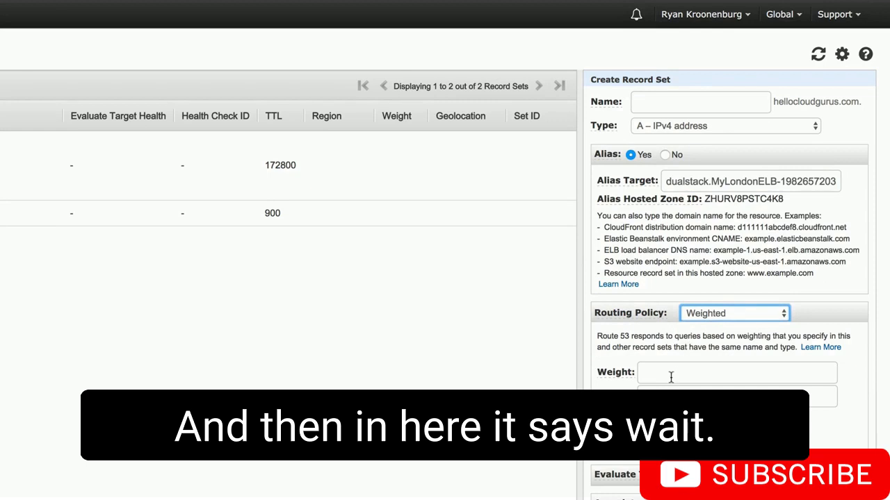
pyautogui.moveTo(616, 372)
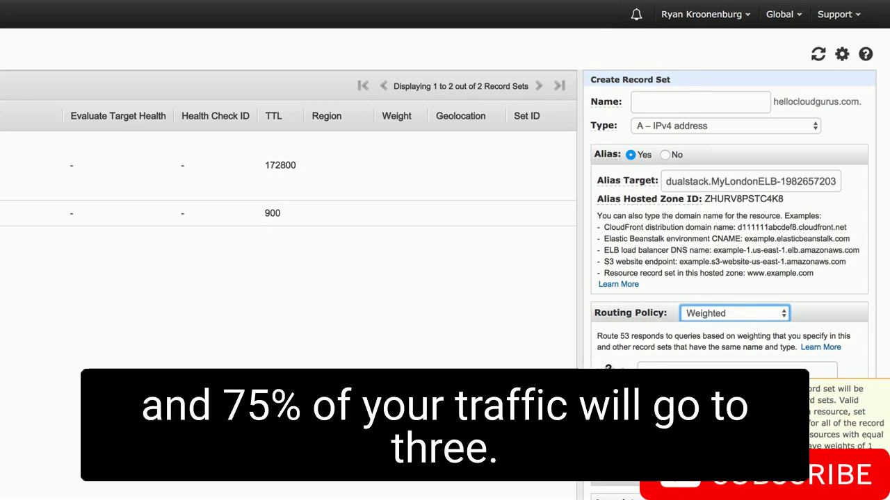
pyautogui.click(671, 368)
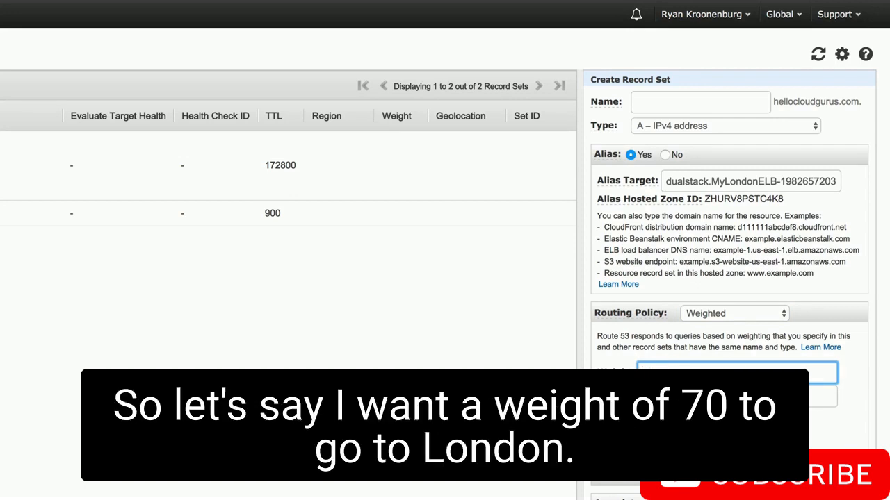
pyautogui.write('70')
pyautogui.press('Tab')
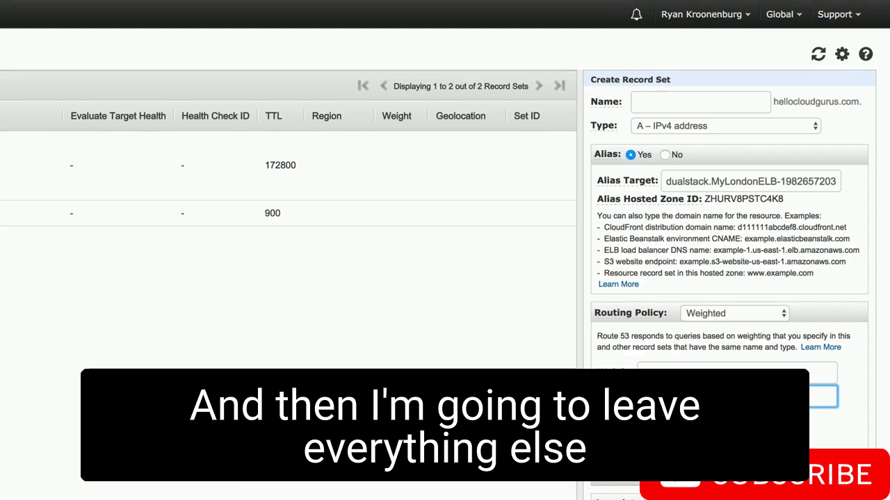
pyautogui.click(812, 480)
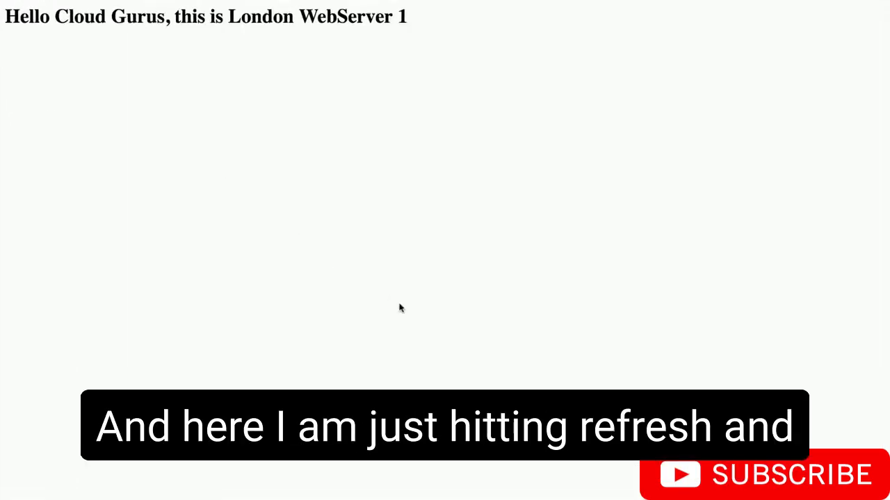
# - Switch to the website's browser page and reload it repeatedly to check which London web servers respond
pyautogui.press('F5')
pyautogui.press('F5')
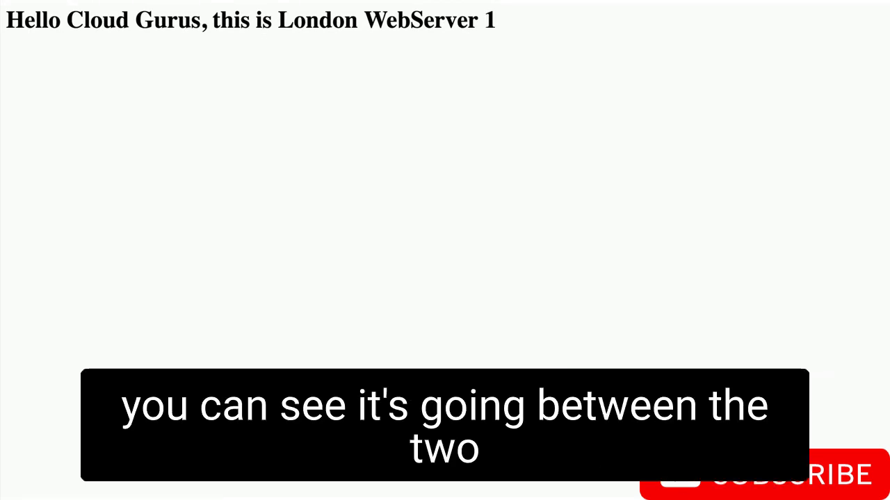
pyautogui.press('F5')
pyautogui.press('F5')
pyautogui.press('F5')
pyautogui.press('F5')
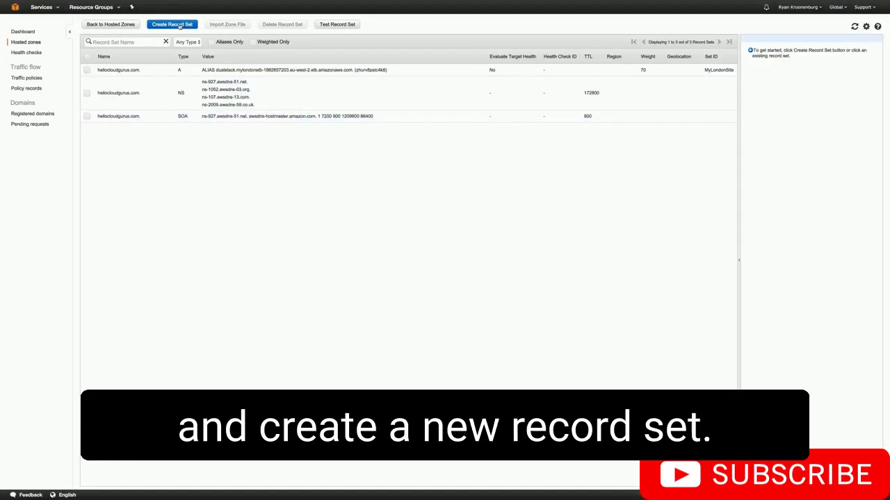
# - Back in the hosted zone, start a second naked-domain A record set as an alias to the MySydneyELB load balancer
pyautogui.click(179, 25)
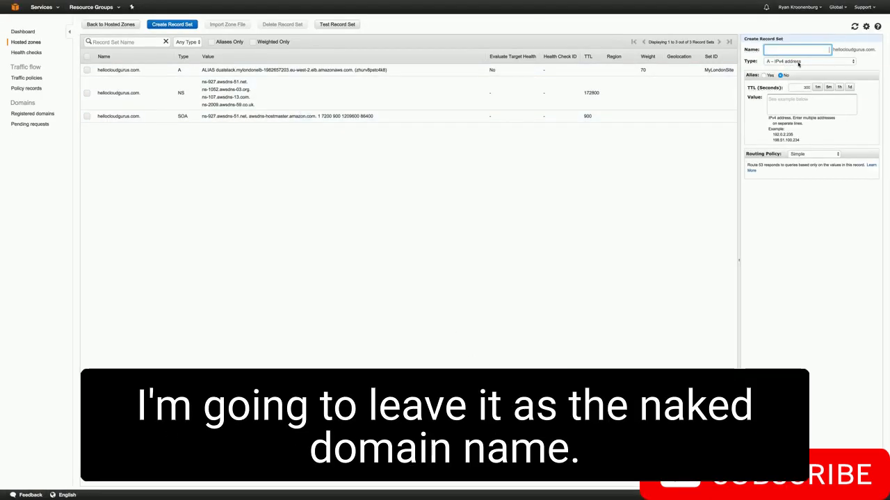
pyautogui.click(764, 75)
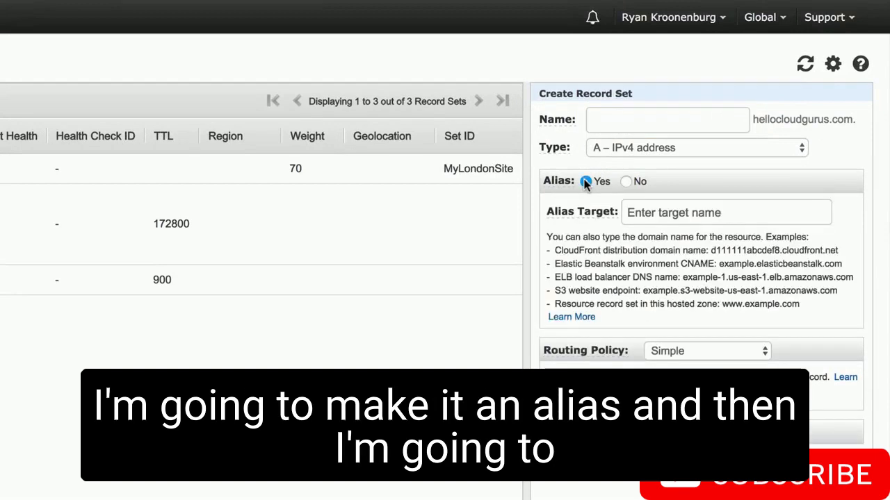
pyautogui.click(662, 209)
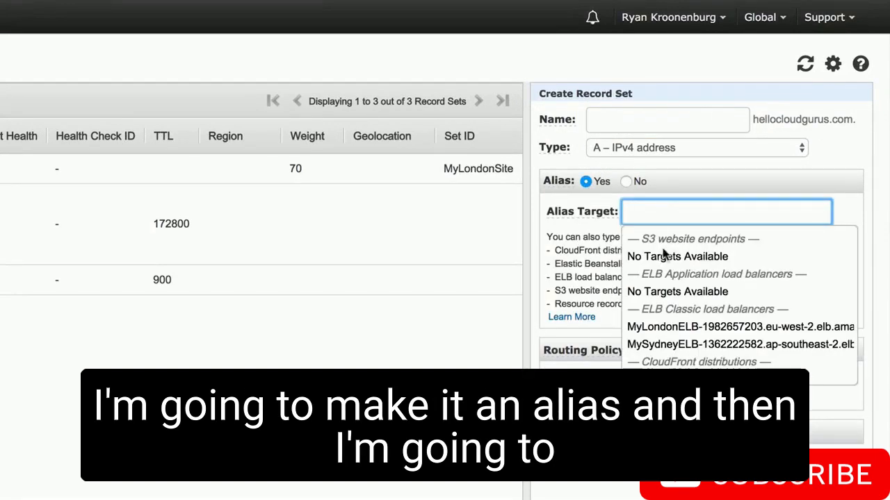
pyautogui.click(667, 343)
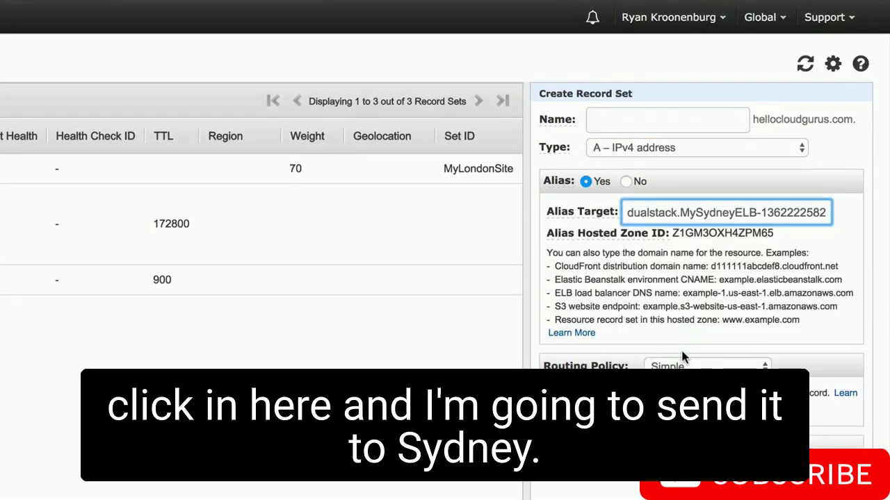
# - Give the Sydney record a Weighted routing policy with weight 30 and set ID MySydneySite, and create it
pyautogui.click(683, 363)
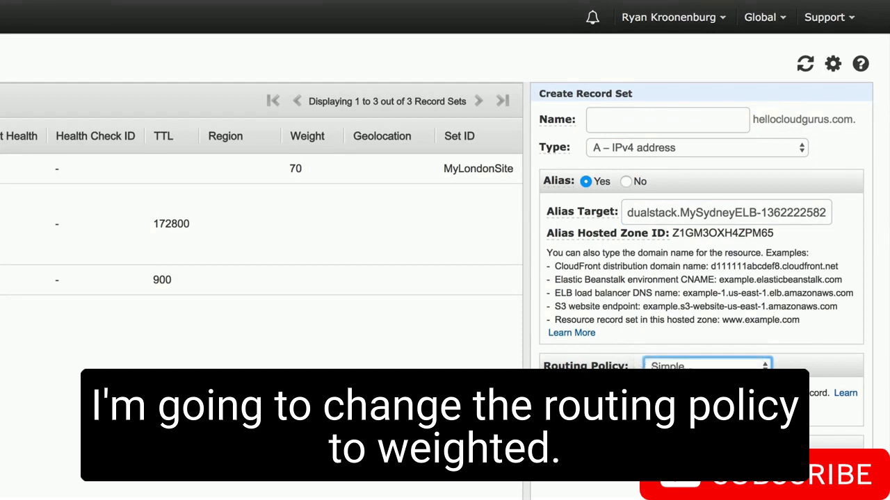
pyautogui.click(675, 382)
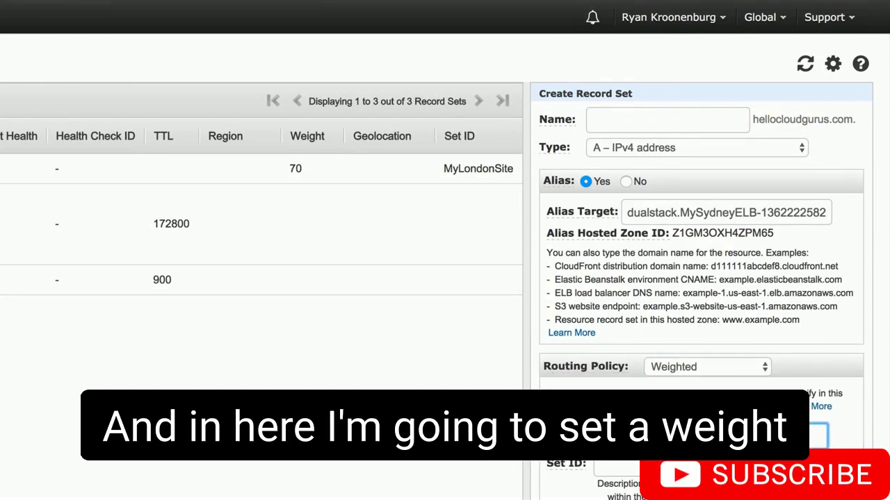
pyautogui.press('Tab')
pyautogui.write('MySydn')
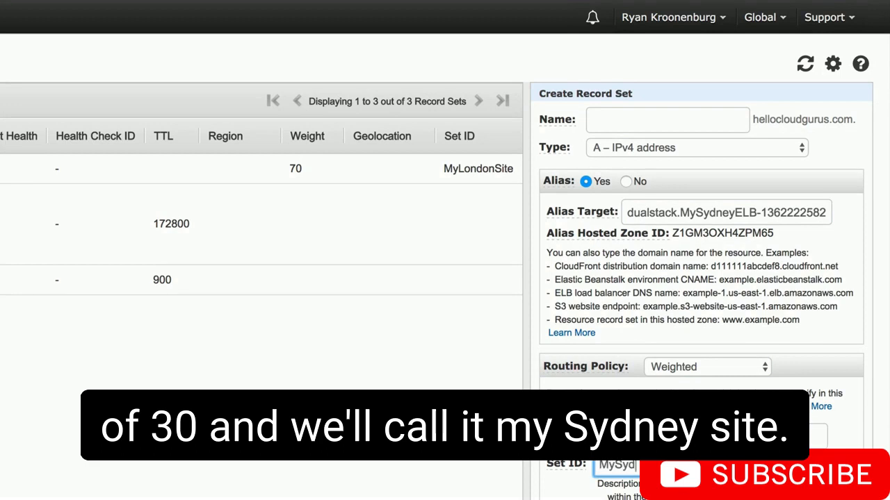
pyautogui.write('eySite')
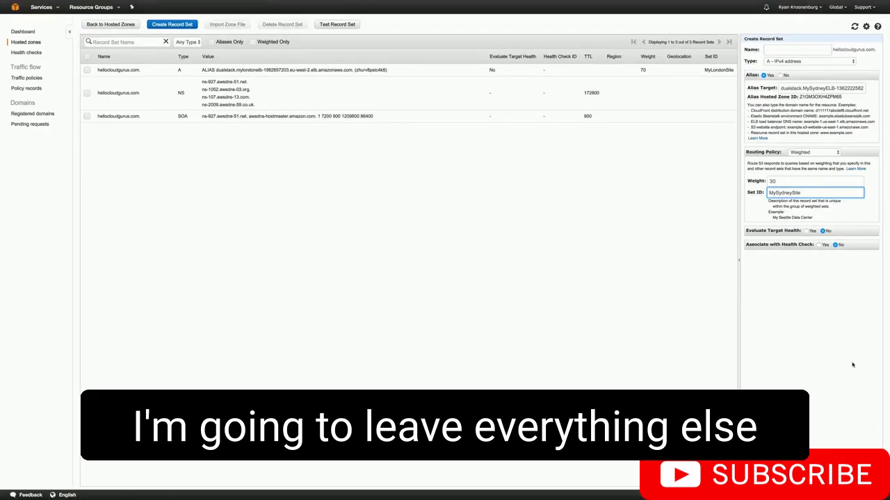
pyautogui.click(811, 478)
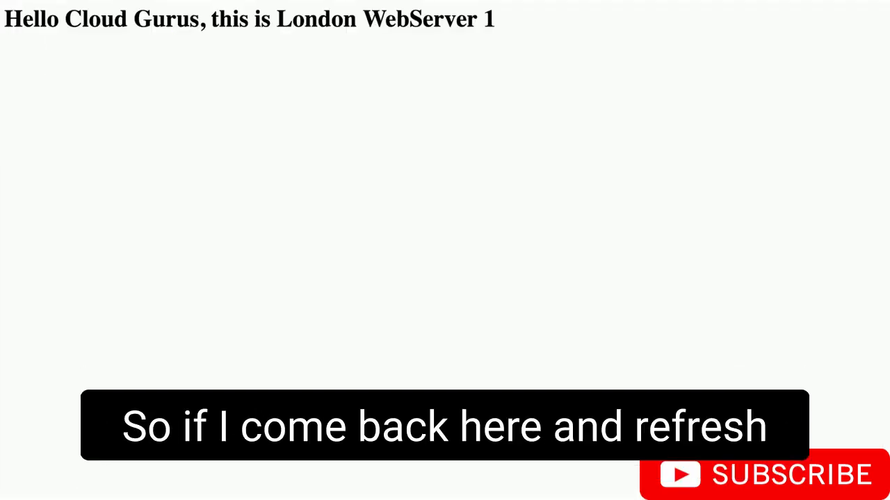
# - Return to the website's browser page and keep reloading it to check how traffic is split between London and Sydney
pyautogui.press('F5')
pyautogui.press('F5')
pyautogui.press('F5')
pyautogui.press('F5')
pyautogui.press('F5')
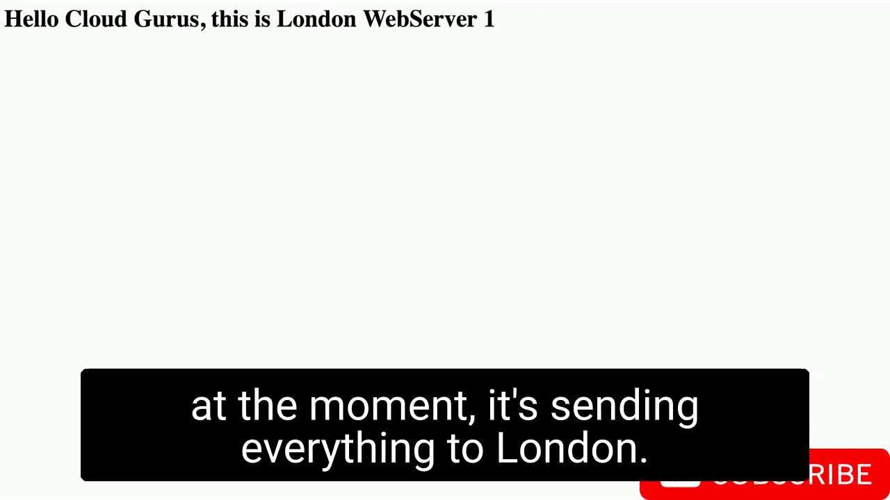
pyautogui.press('F5')
pyautogui.press('F5')
pyautogui.press('F5')
pyautogui.press('F5')
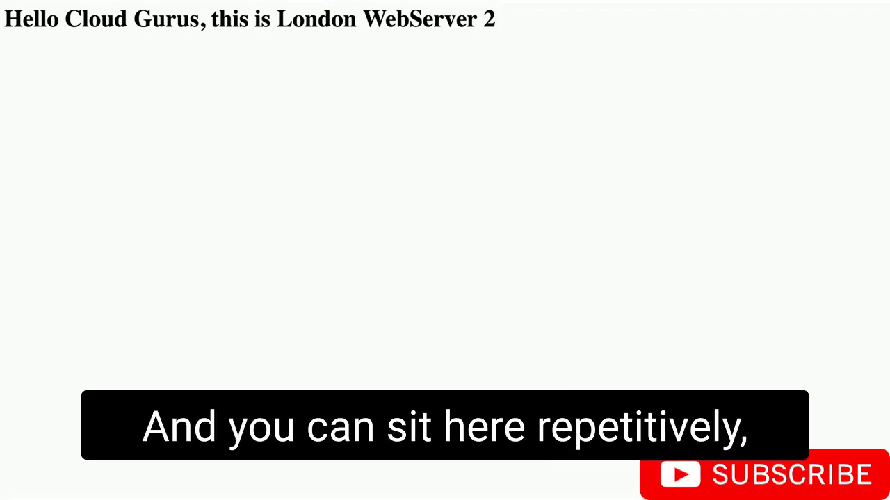
pyautogui.press('F5')
pyautogui.press('F5')
pyautogui.press('F5')
pyautogui.press('F5')
pyautogui.press('F5')
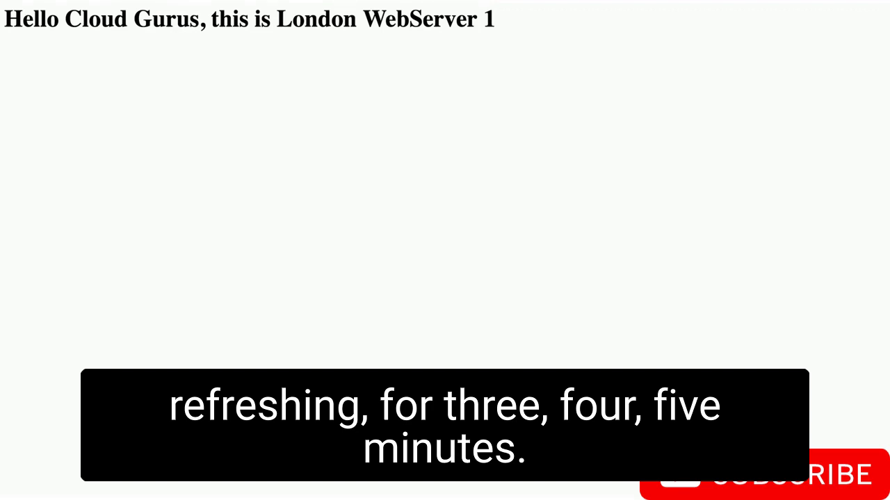
pyautogui.press('F5')
pyautogui.press('F5')
pyautogui.press('F5')
pyautogui.press('F5')
pyautogui.press('F5')
pyautogui.press('F5')
pyautogui.press('F5')
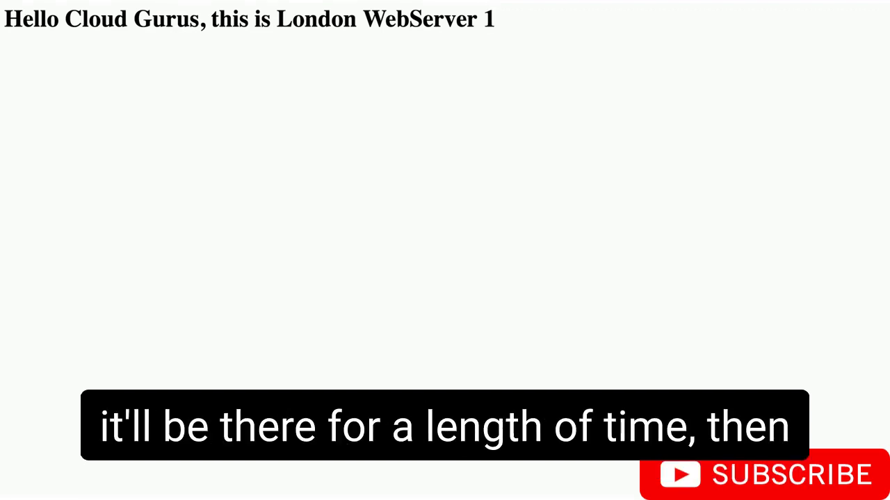
pyautogui.press('F5')
pyautogui.press('F5')
pyautogui.press('F5')
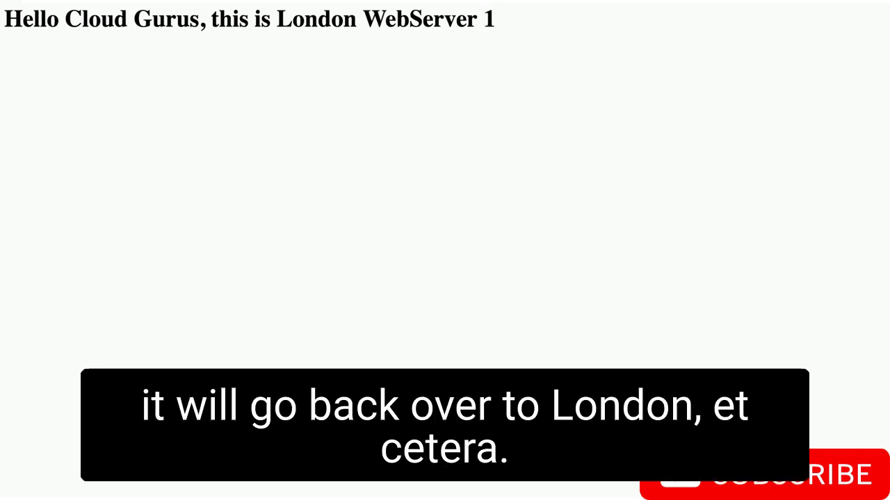
pyautogui.press('F5')
pyautogui.press('F5')
pyautogui.press('F5')
pyautogui.press('F5')
pyautogui.press('F5')
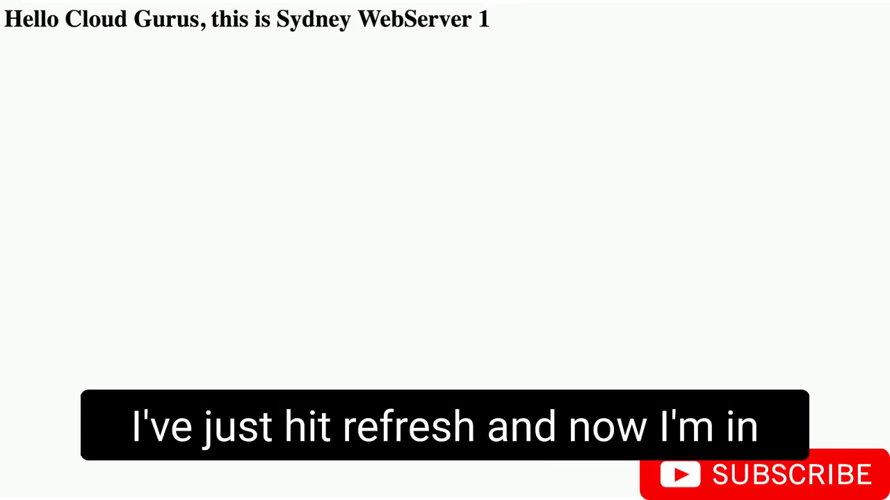